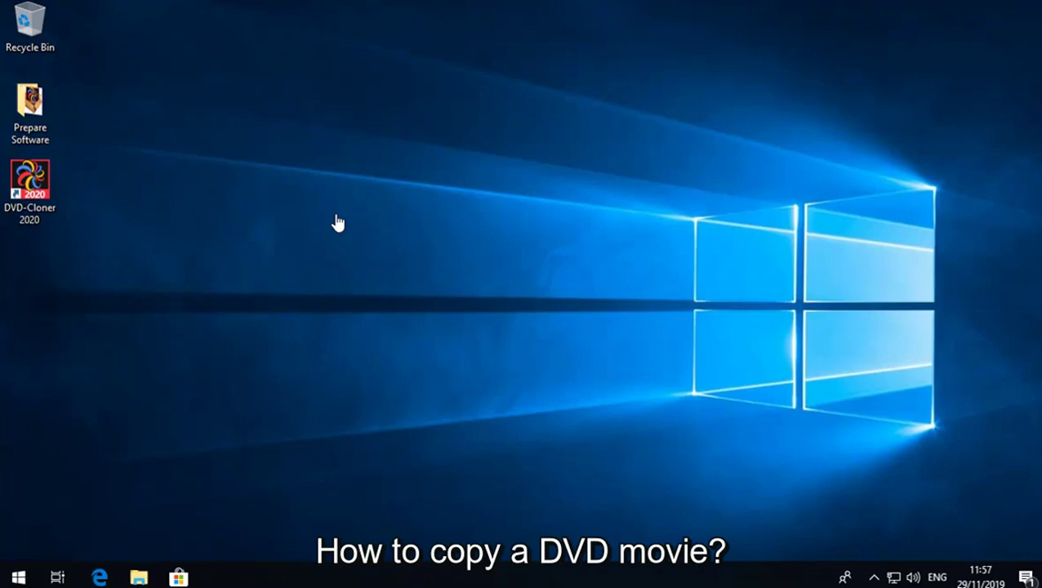
Select the dcloner64bit installer inside the Prepare Software folder
left_click(41, 117)
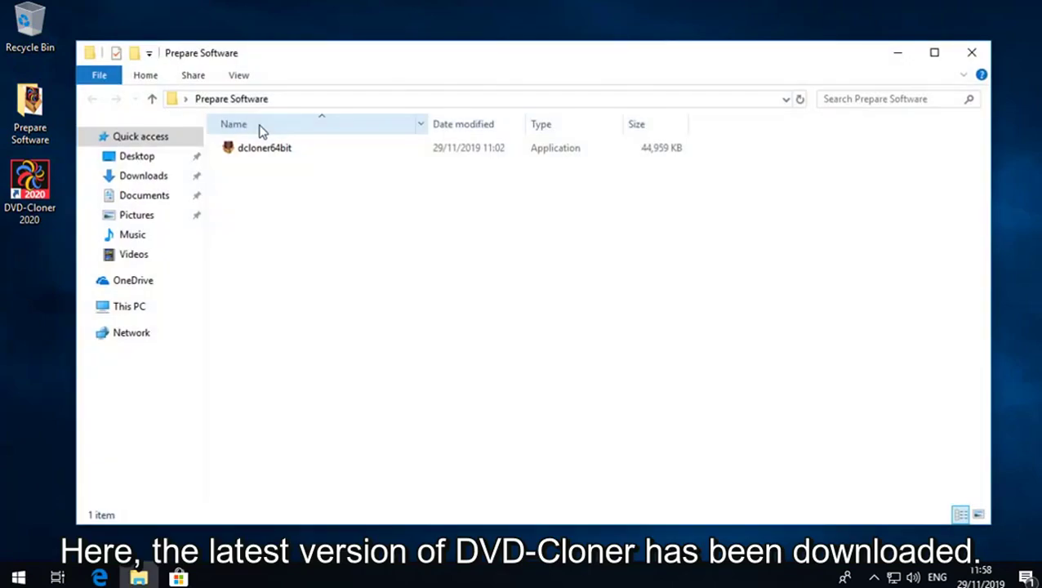
left_click(264, 150)
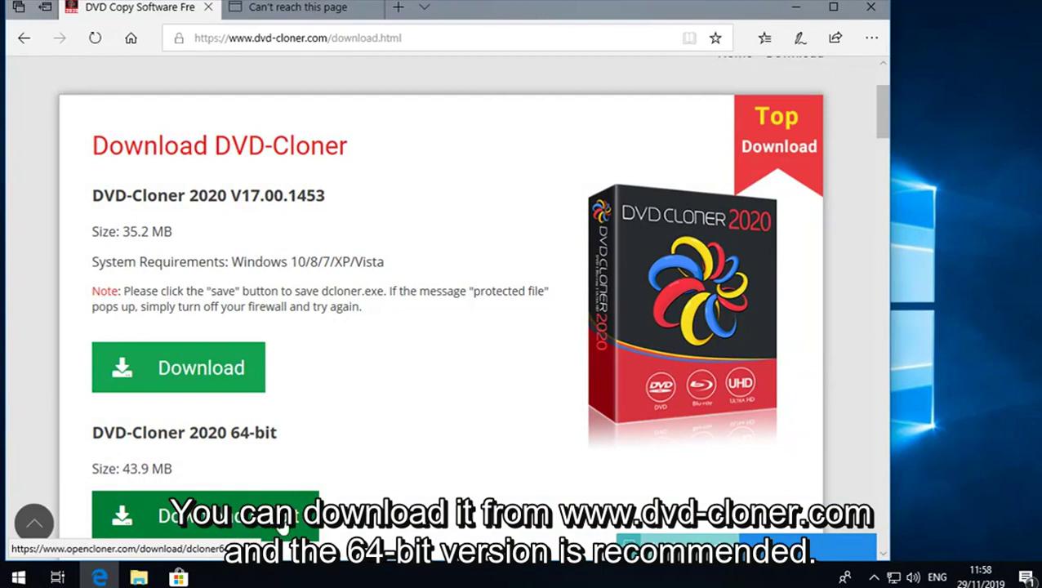
Open the LEATHERHEADS disc in DVD Drive (F:) from This PC in File Explorer
left_click(797, 8)
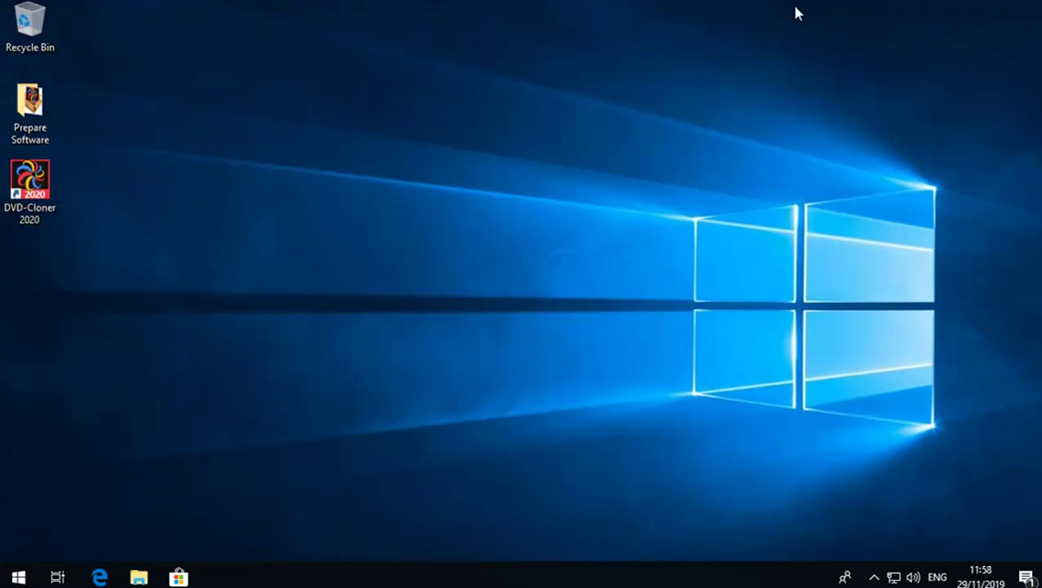
left_click(138, 577)
left_click(152, 315)
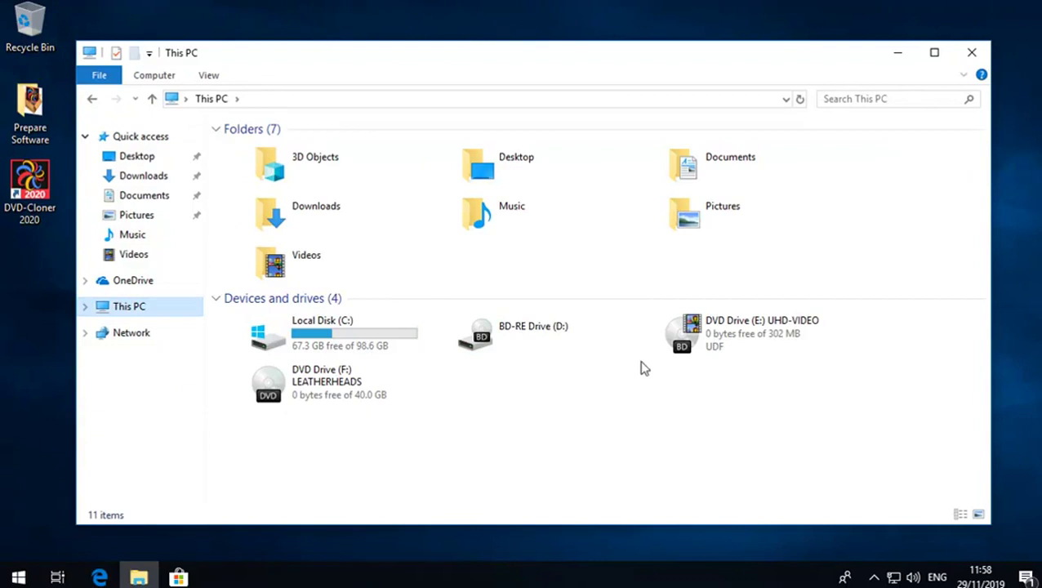
left_click(380, 393)
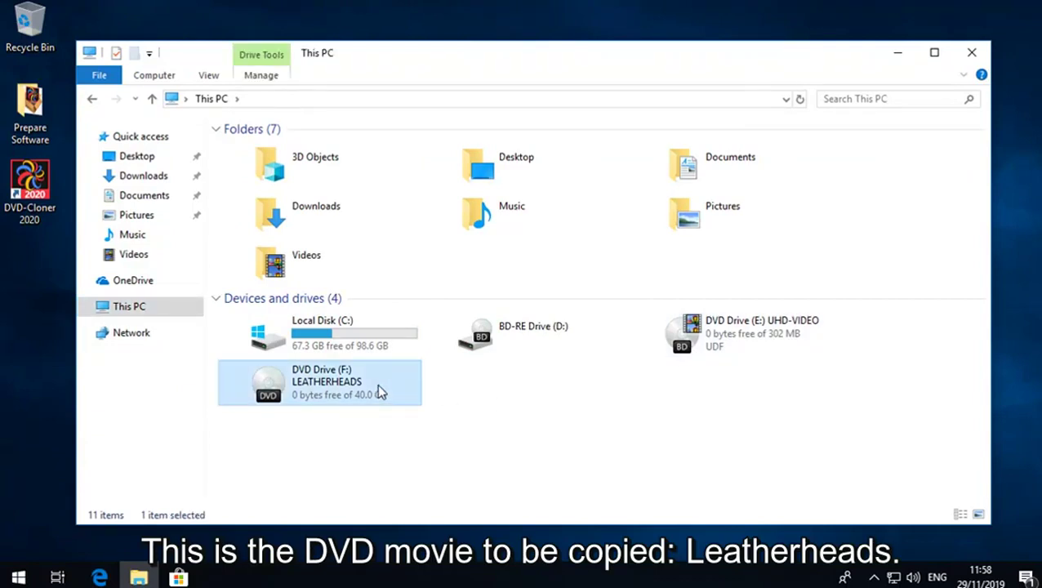
right_click(378, 392)
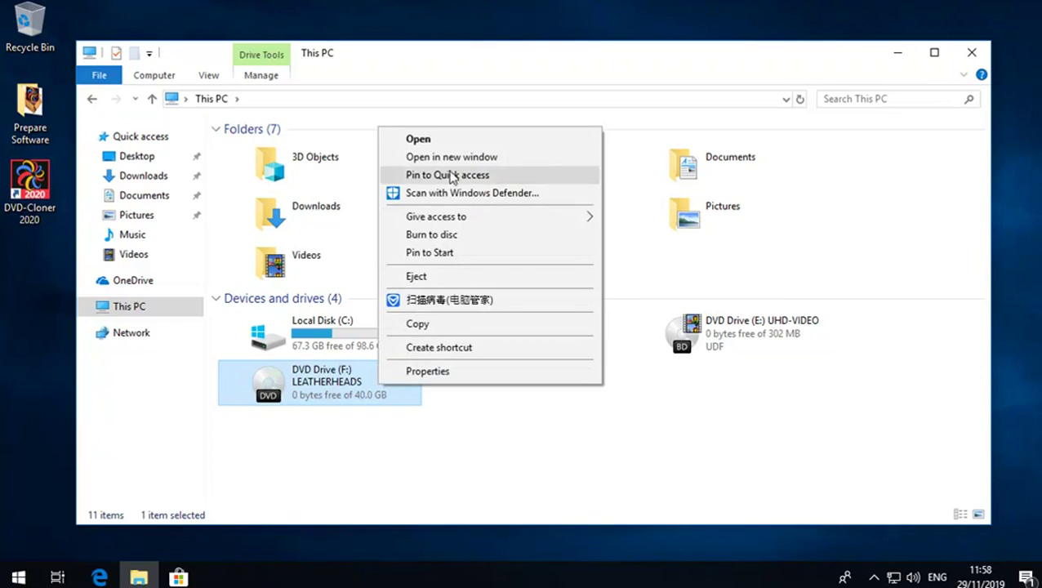
left_click(449, 140)
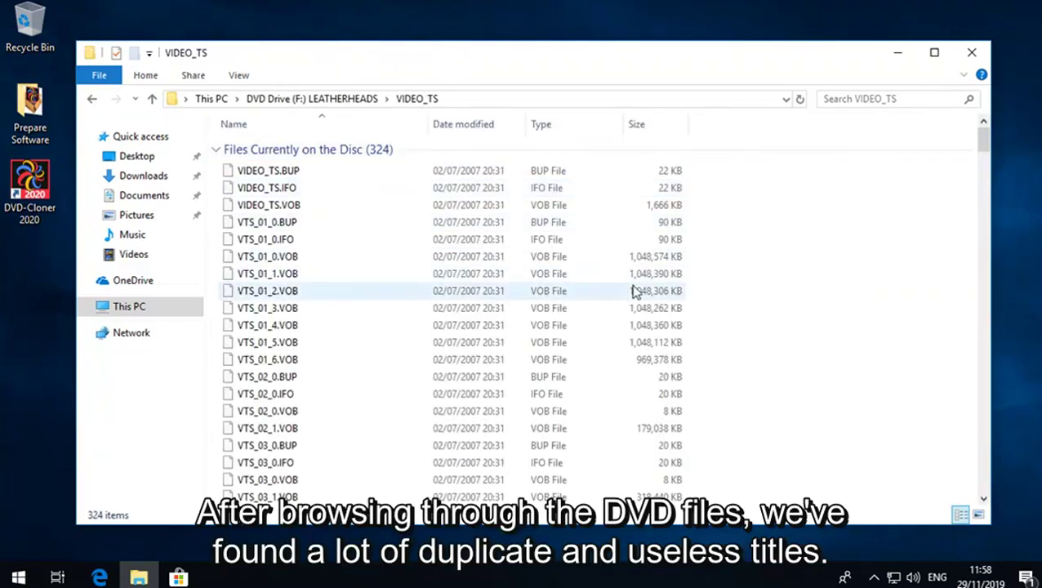
Browse the VIDEO_TS VOB files such as VTS_08_1 and VTS_09_1, then return to This PC
scroll(634, 291, "down", 15)
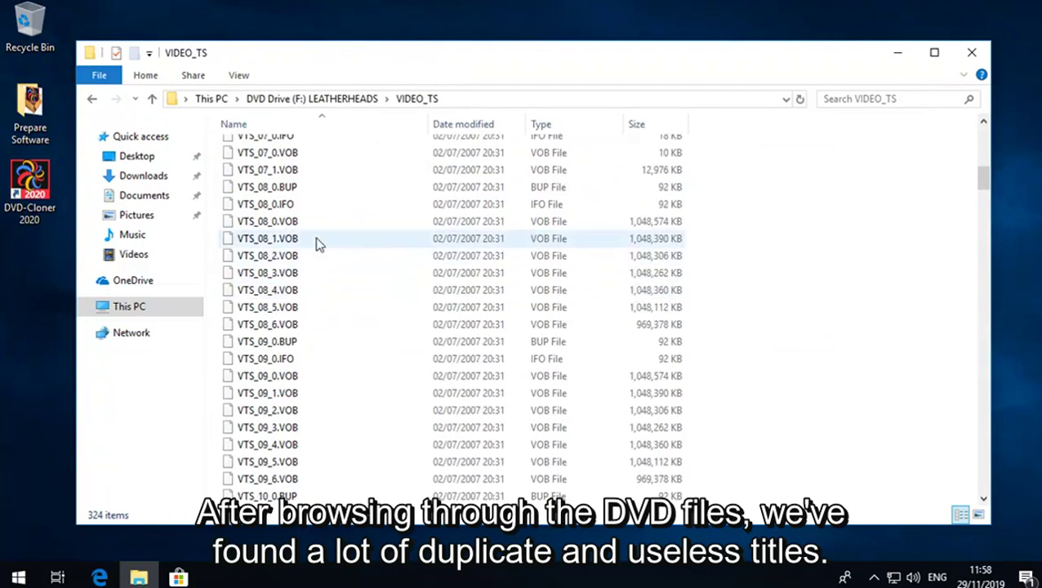
left_click(315, 239)
left_click(307, 388)
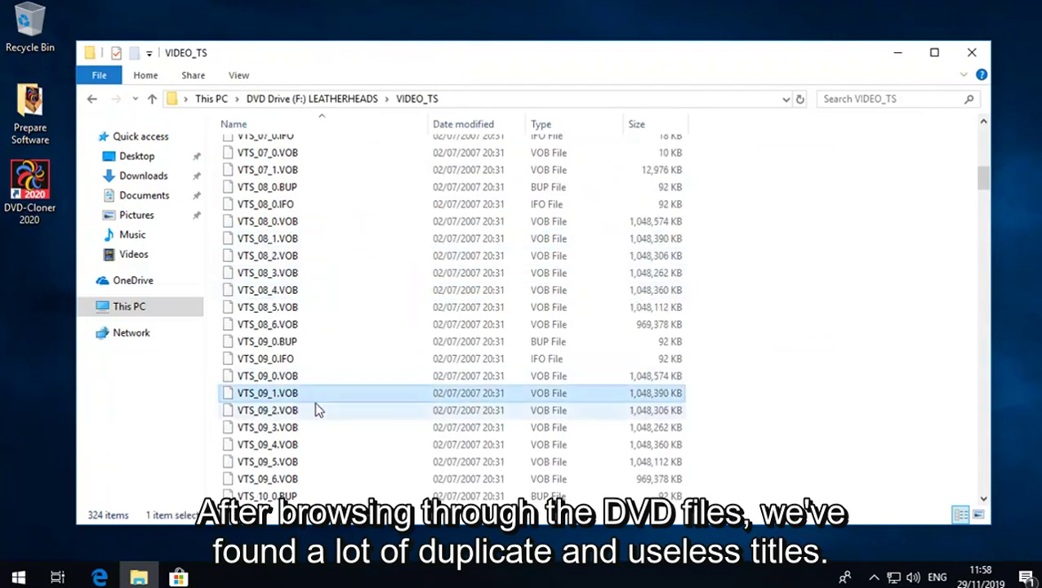
scroll(360, 425, "down", 5)
scroll(359, 415, "down", 3)
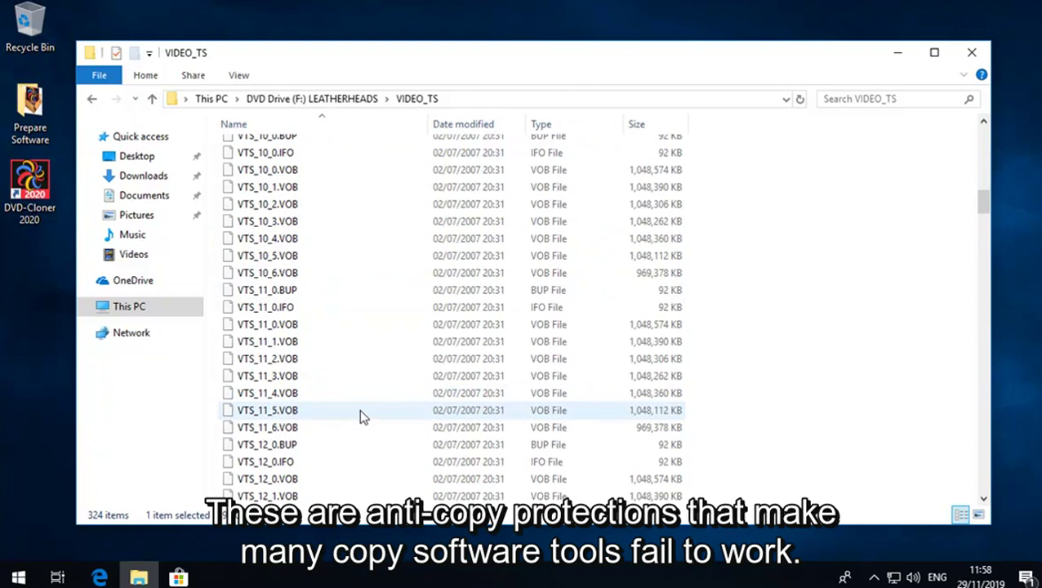
scroll(790, 449, "down", 1)
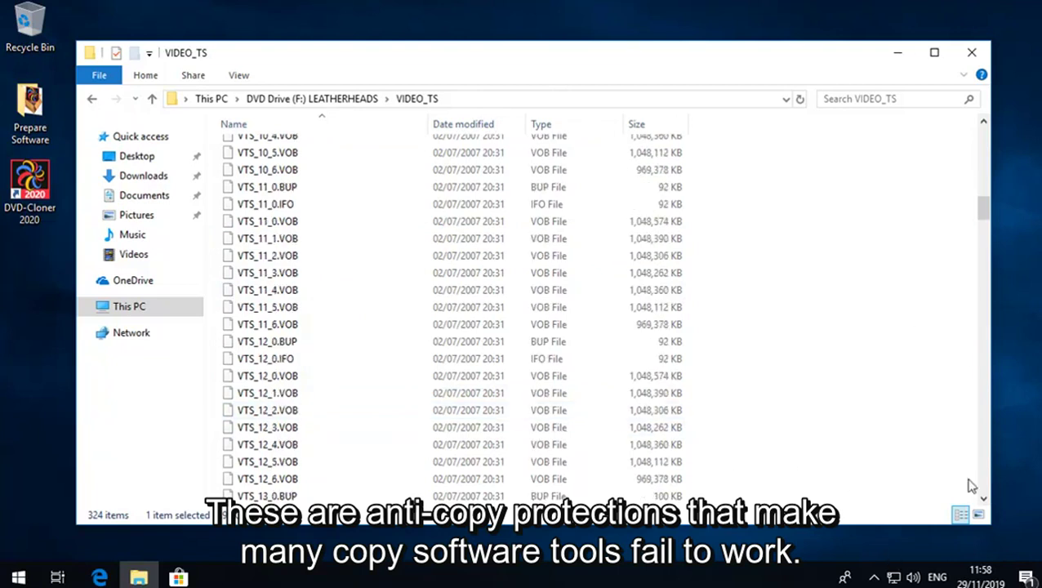
left_click(972, 56)
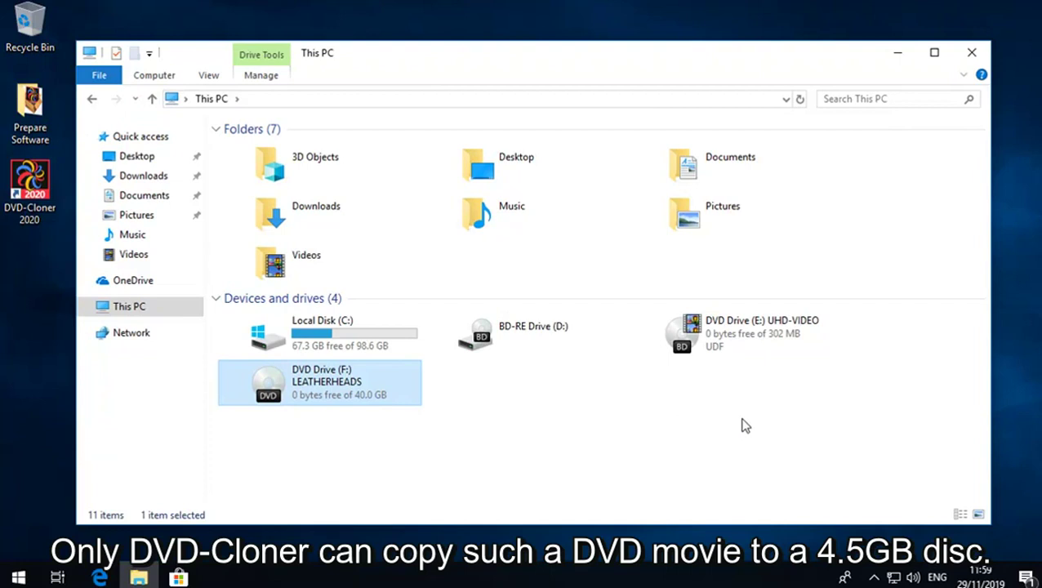
Close File Explorer and launch DVD-Cloner 2020 from its desktop shortcut
left_click(972, 52)
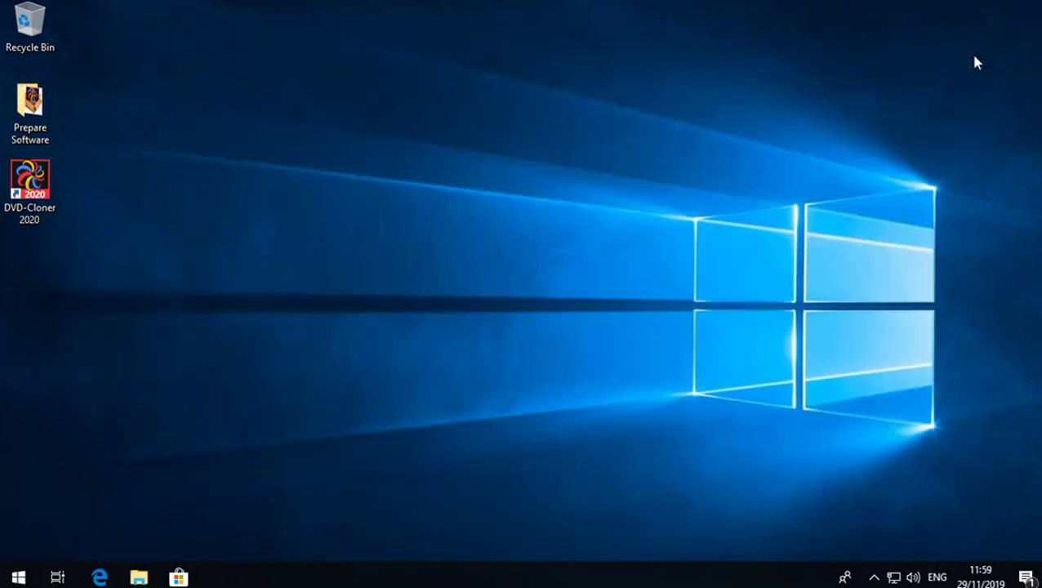
double_click(31, 181)
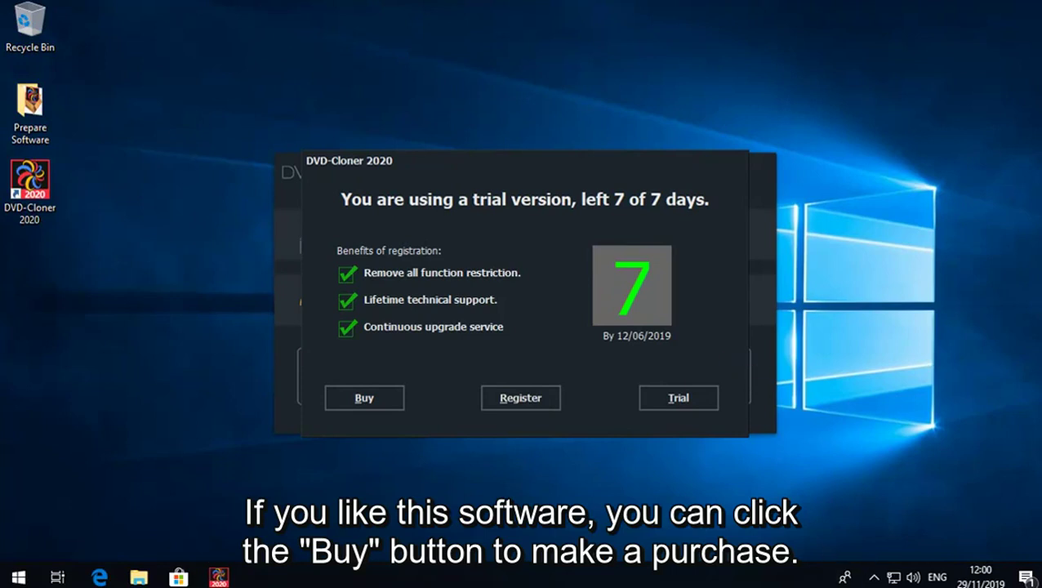
Continue with the trial and choose the LEATHERHEADS disc in drive F: as source
left_click(707, 398)
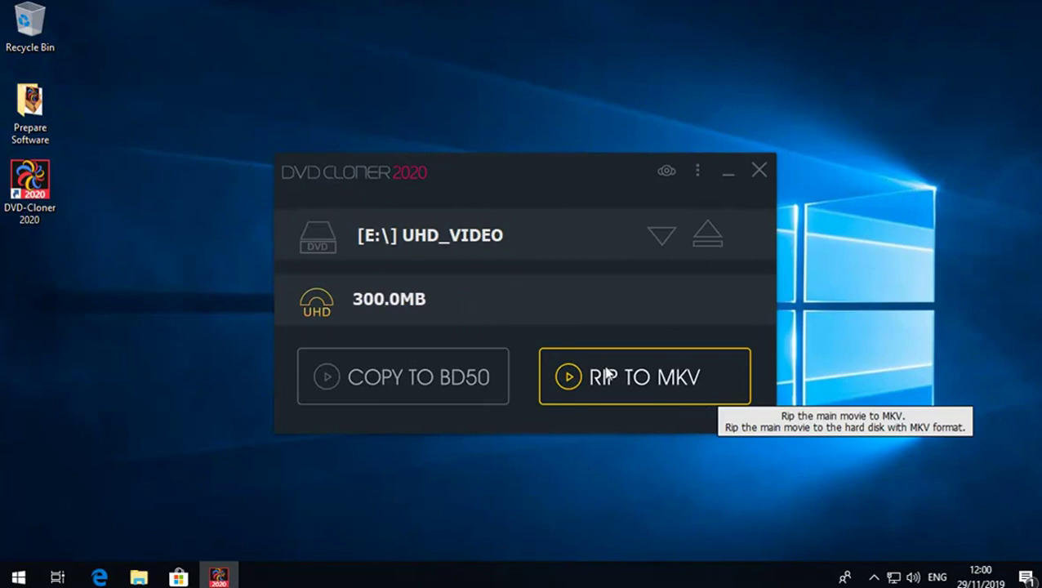
left_click(531, 241)
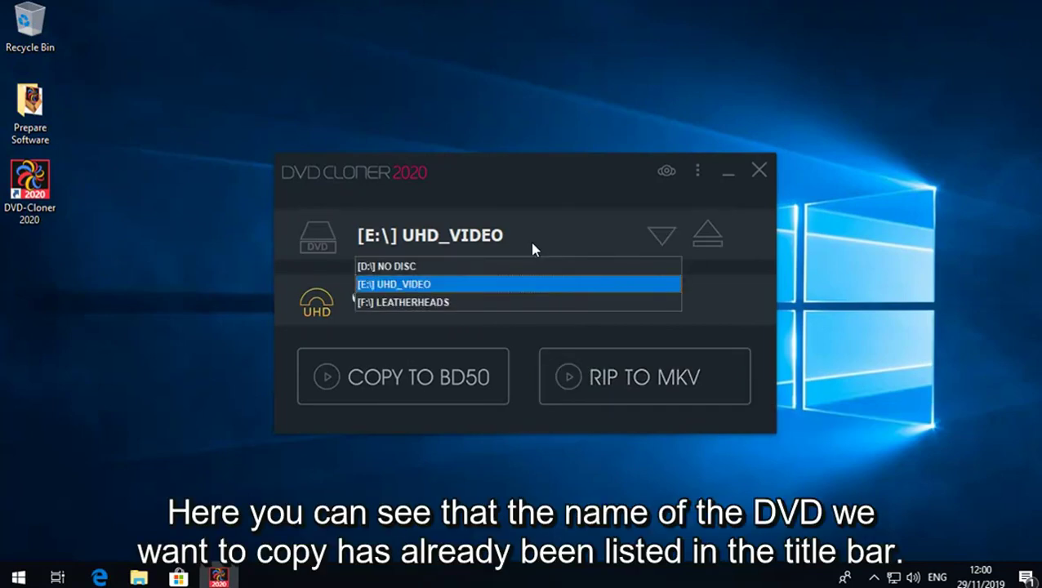
left_click(449, 302)
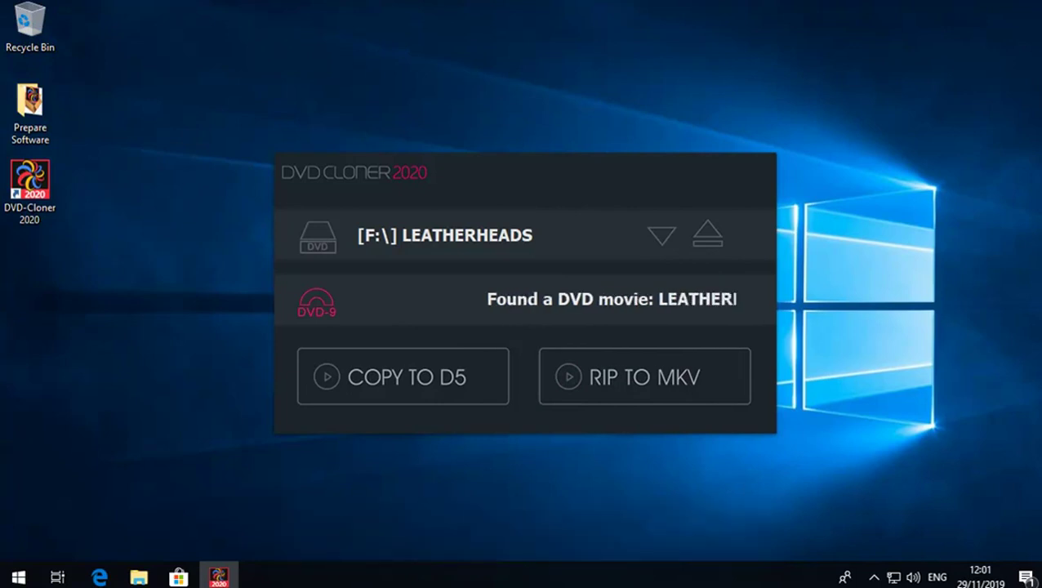
Start the COPY TO D5 job for the Leatherheads movie
left_click(409, 385)
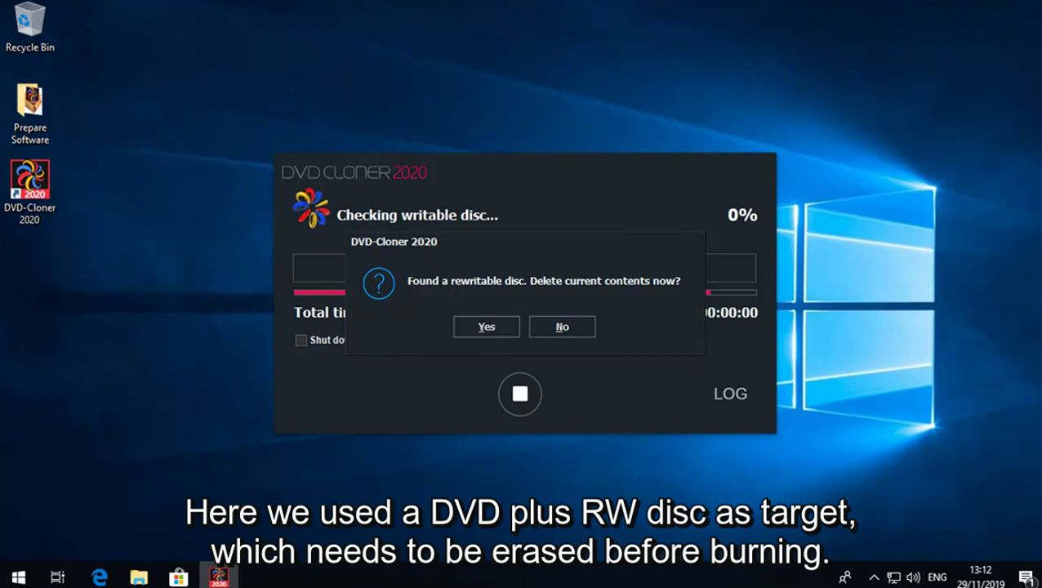
Agree to erase the rewritable DVD+RW so the burn can proceed
left_click(483, 326)
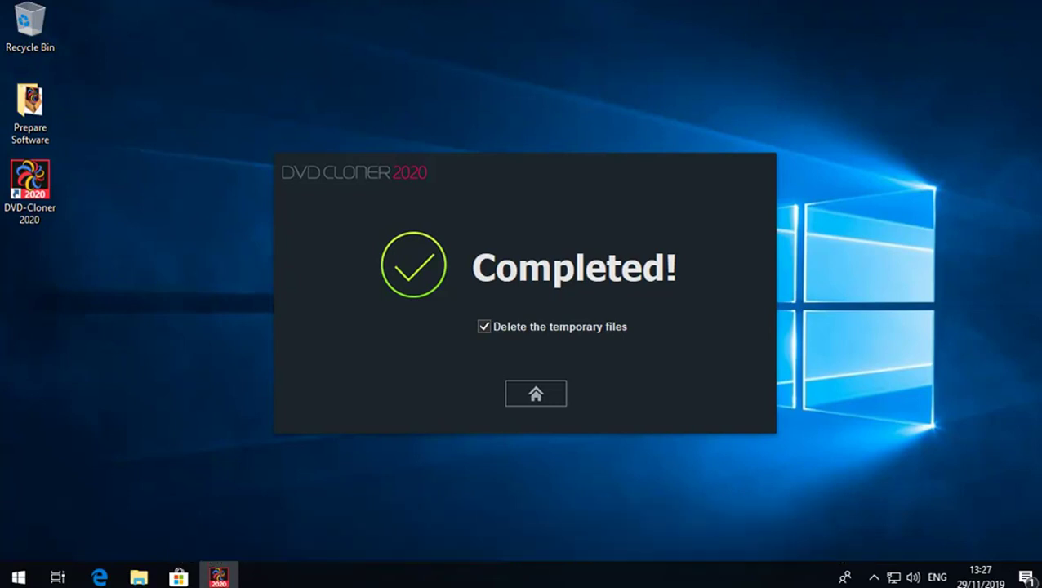
Go back to the main screen after completion and switch to the Expert interface
left_click(553, 400)
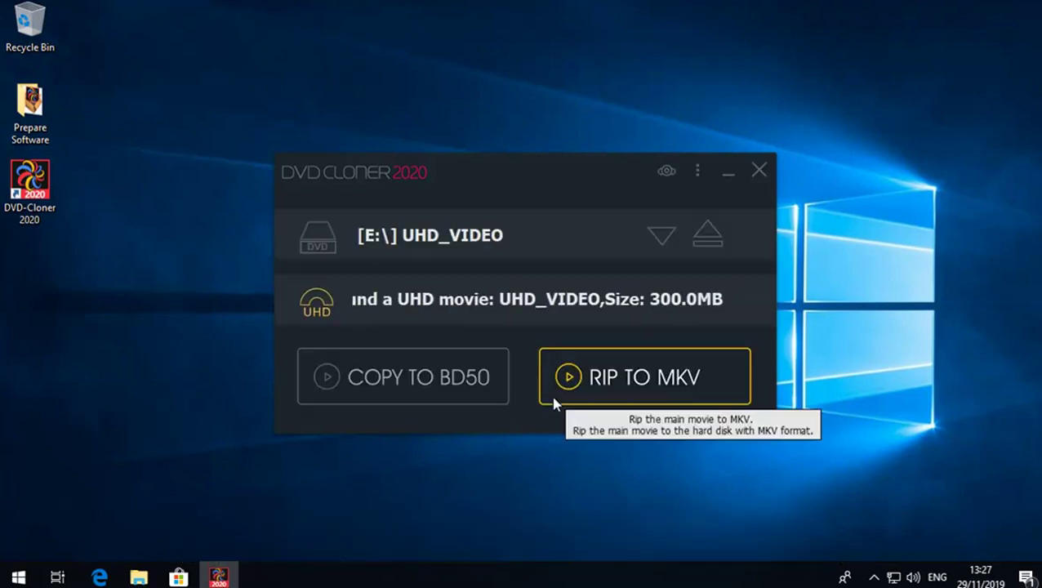
left_click(666, 170)
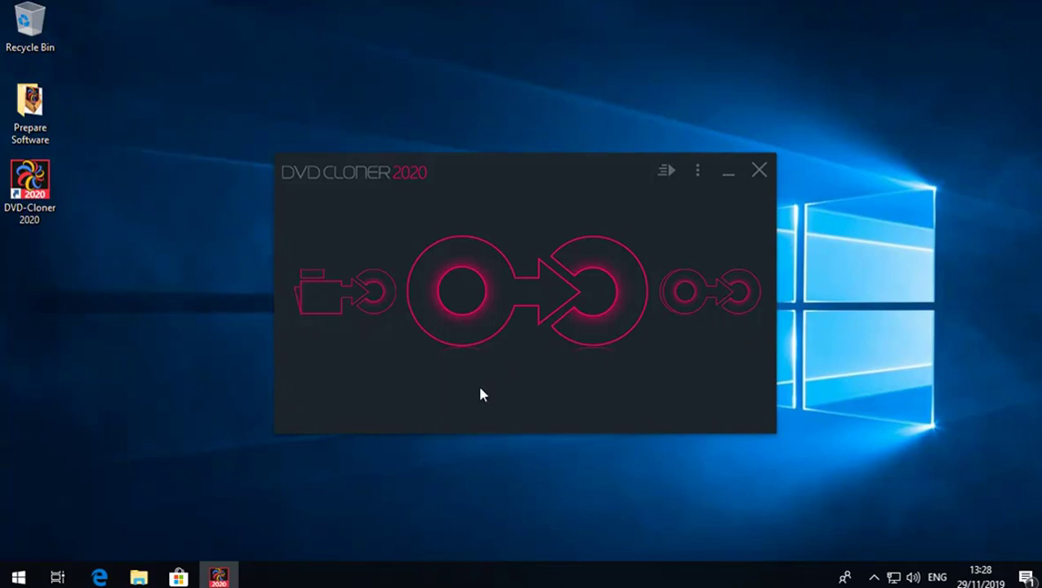
Set up a DVD copy of Leatherheads in 1:1 DVD-9 to DVD-9 mode
left_click(513, 325)
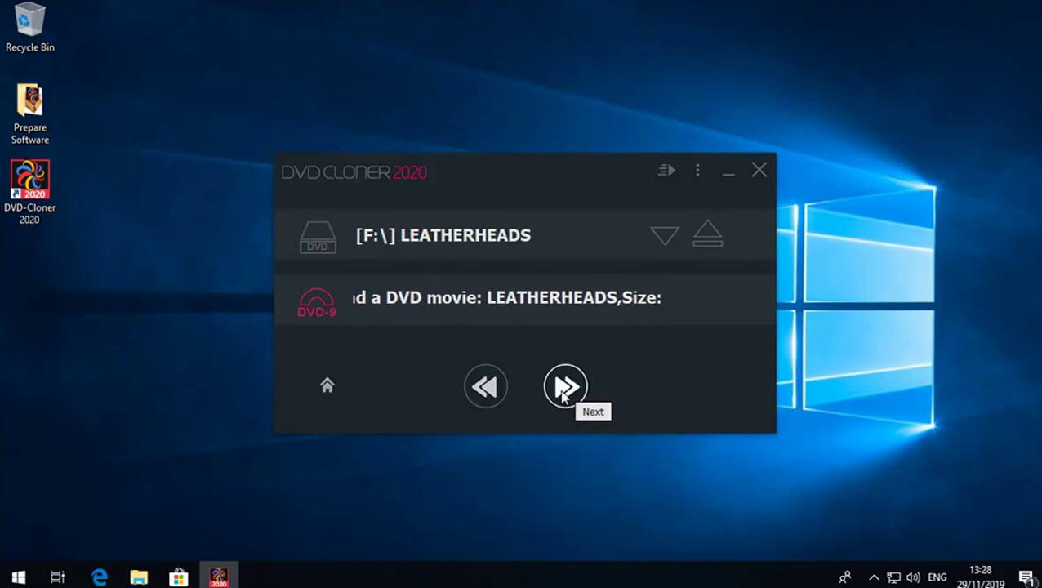
left_click(563, 392)
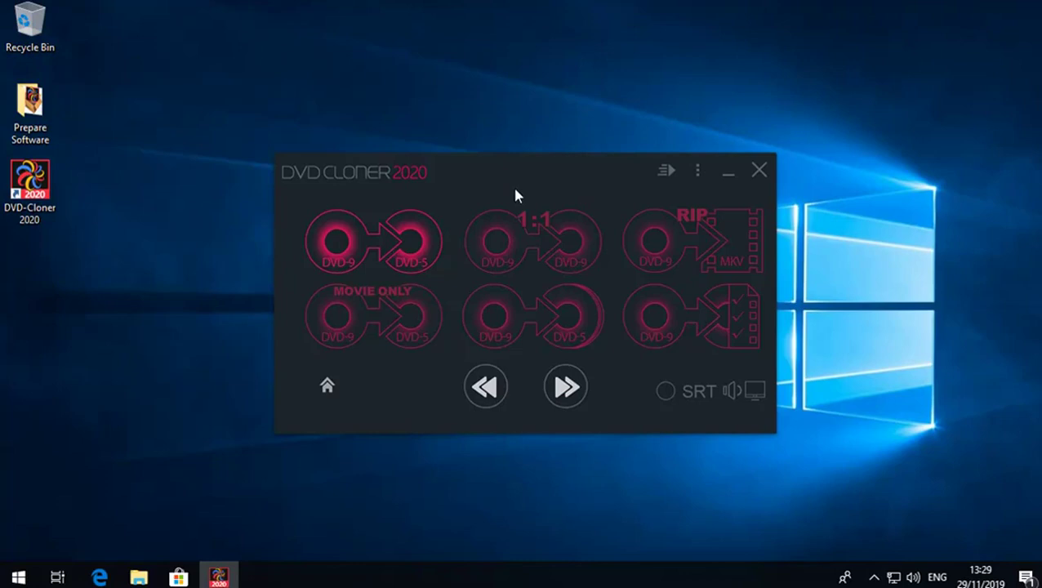
left_click(531, 241)
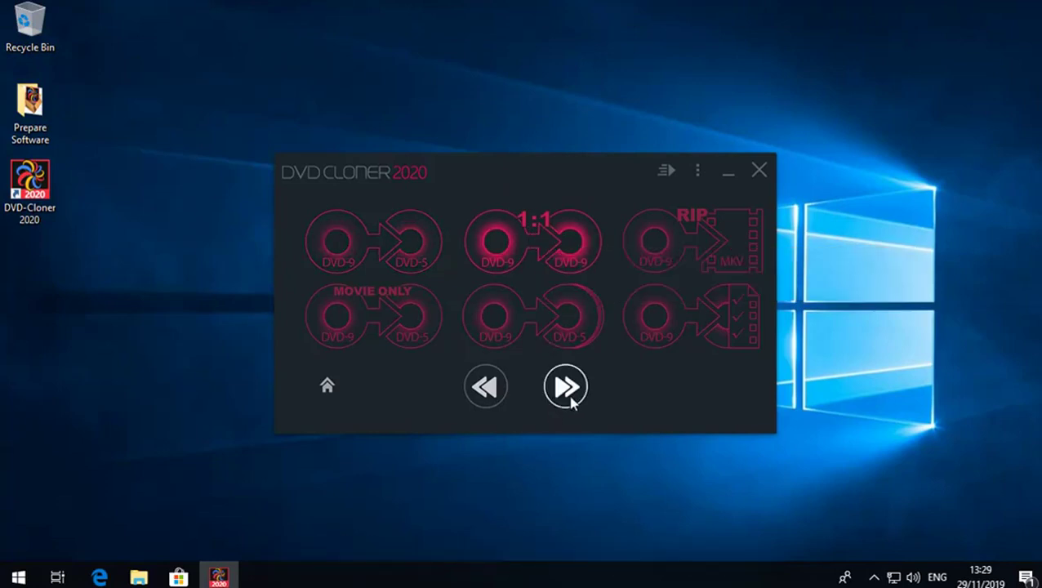
left_click(570, 398)
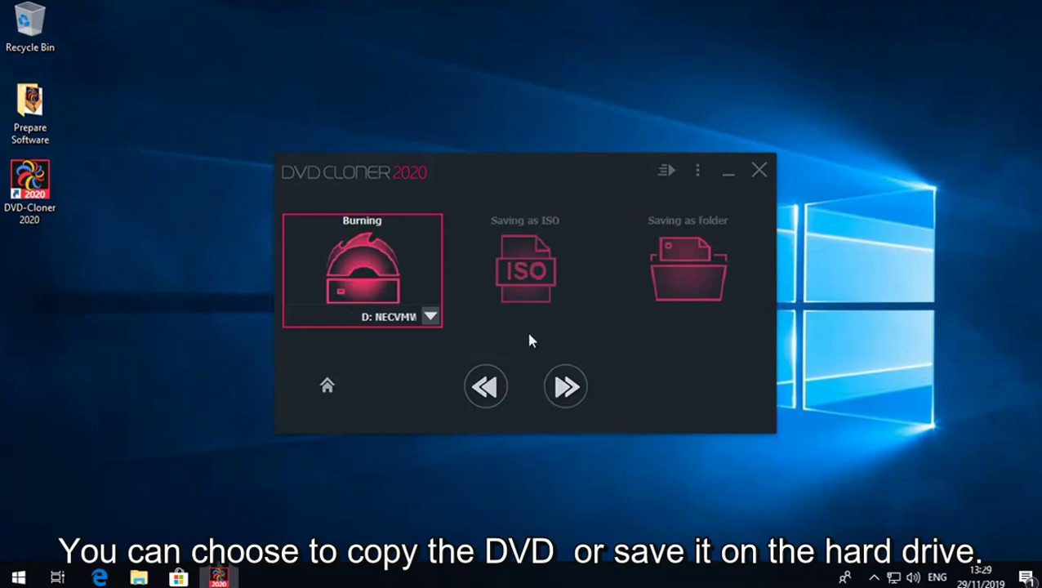
Pick Saving as ISO as the output and proceed to the configuration summary
left_click(513, 287)
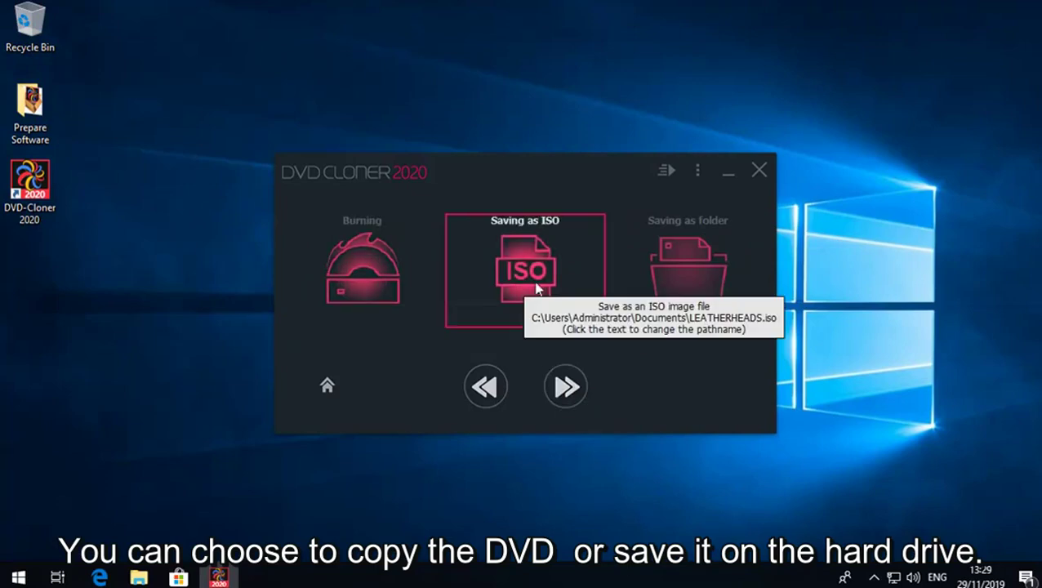
left_click(682, 271)
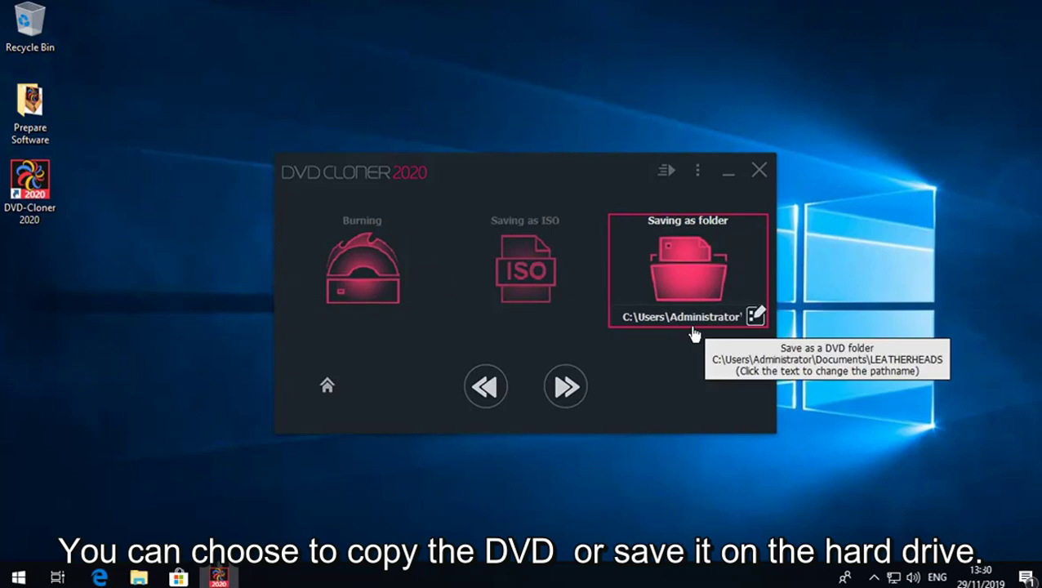
left_click(523, 284)
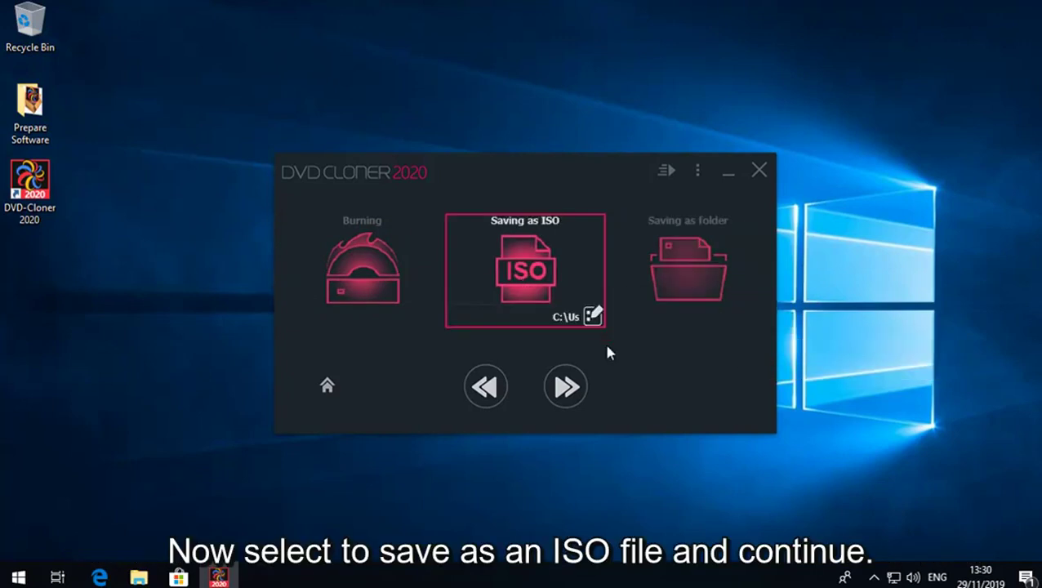
left_click(567, 387)
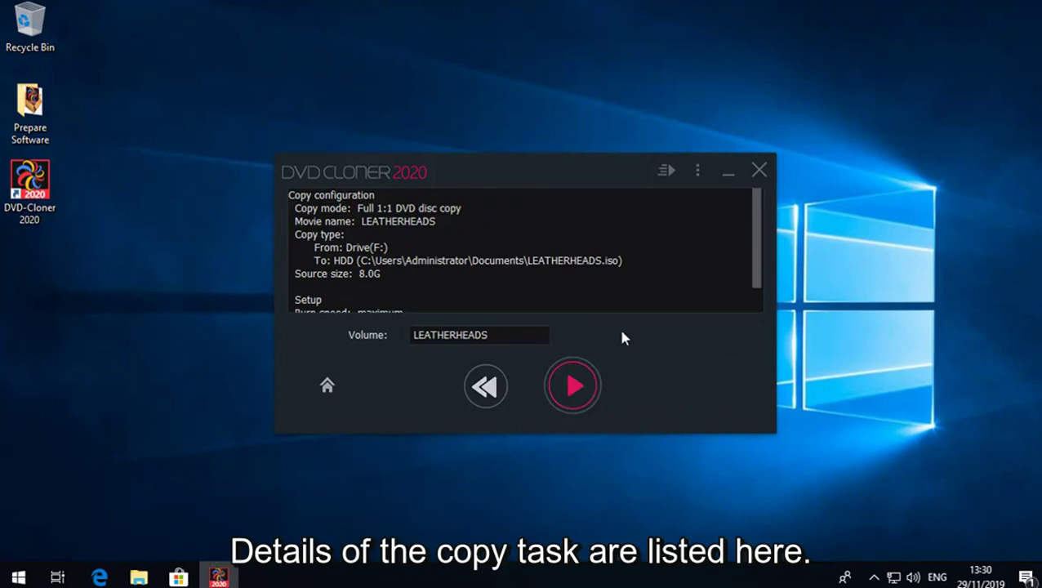
Scroll through the copy configuration for the LEATHERHEADS.iso job
scroll(621, 280, "down", 1)
scroll(620, 276, "down", 2)
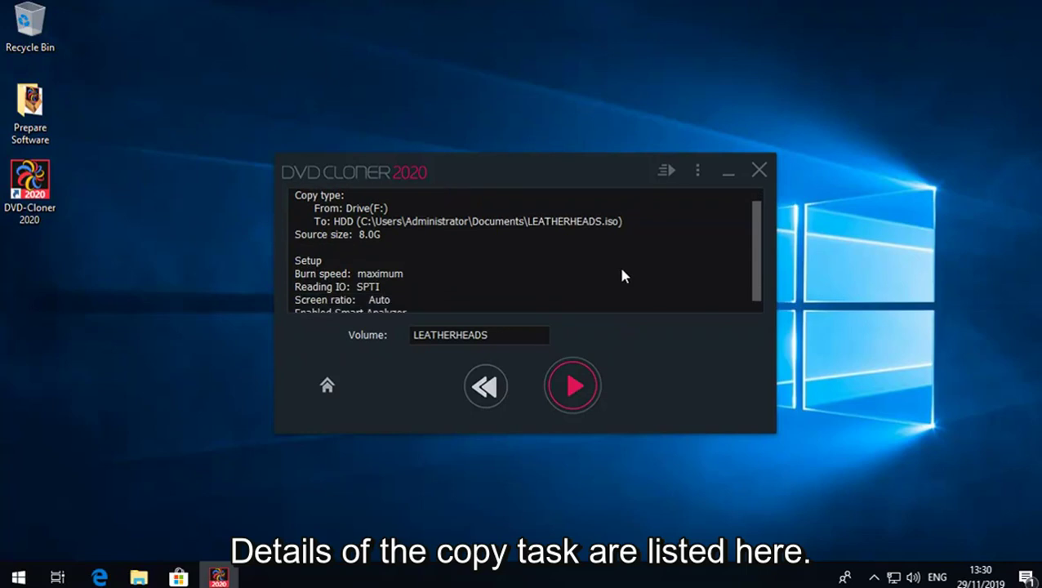
scroll(621, 276, "down", 1)
scroll(621, 276, "up", 2)
scroll(622, 276, "up", 1)
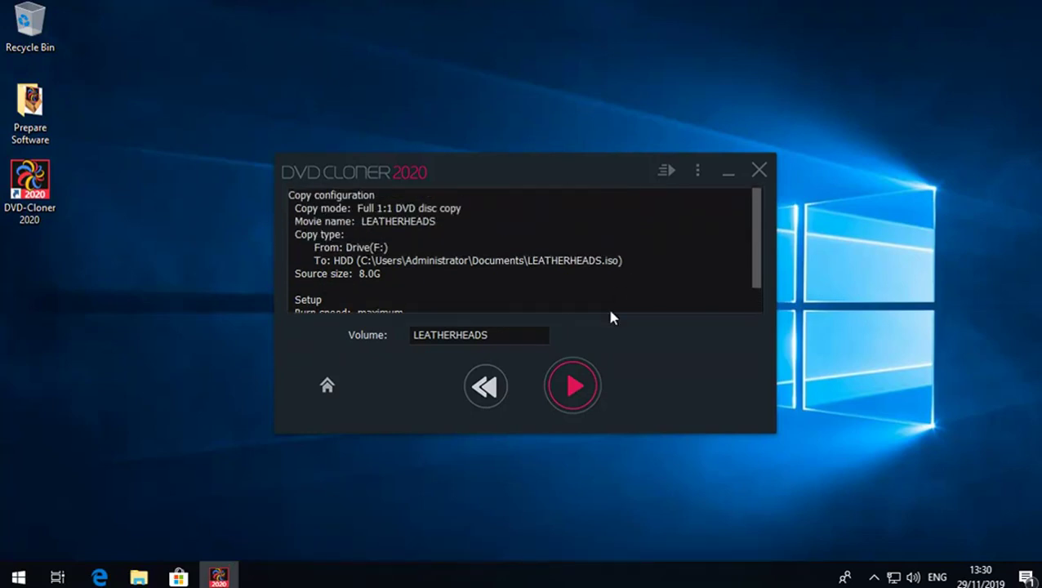
Start the 1:1 copy of Leatherheads to the ISO file and let it run to completion
left_click(576, 381)
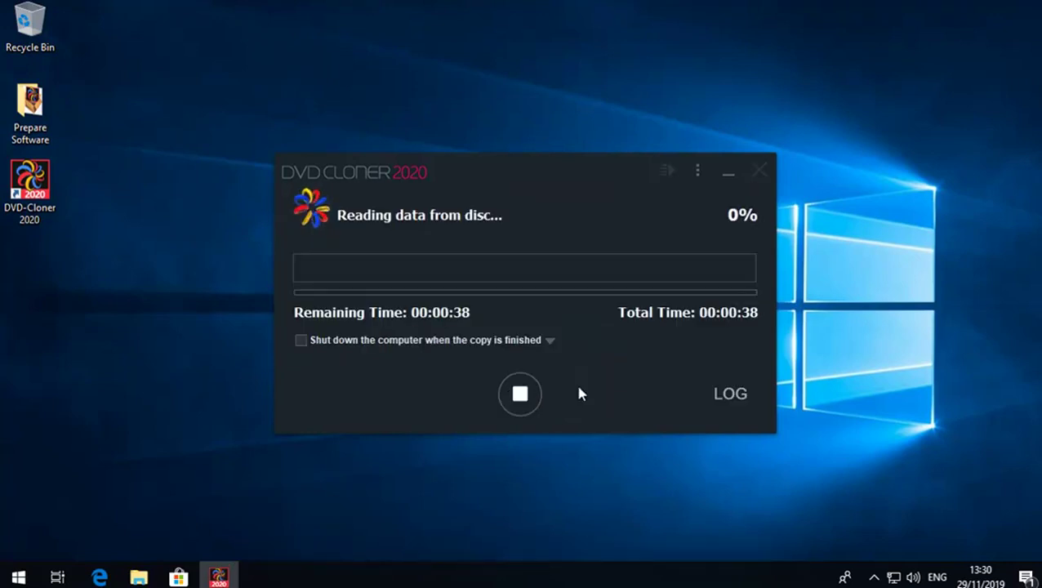